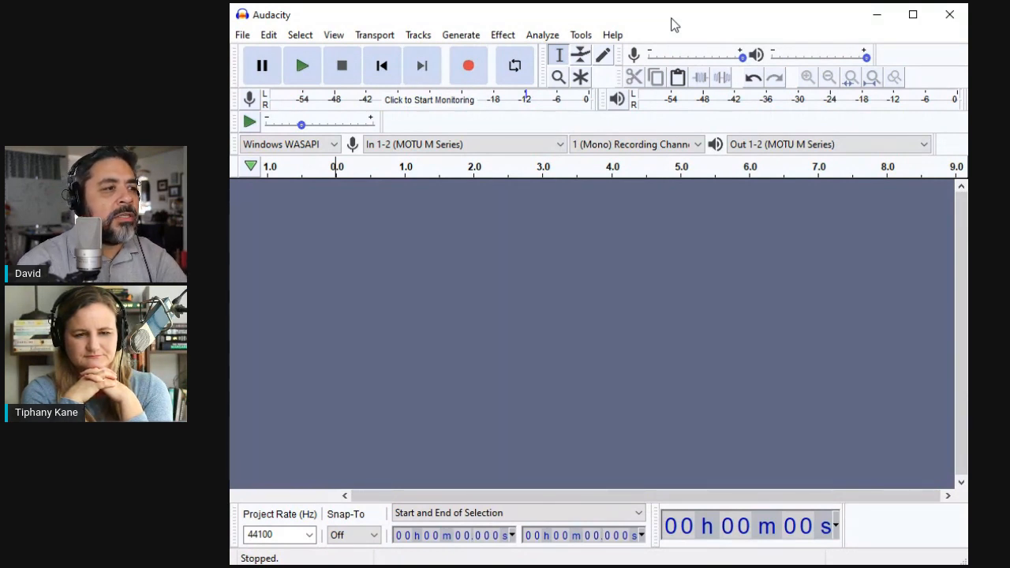
pyautogui.click(468, 144)
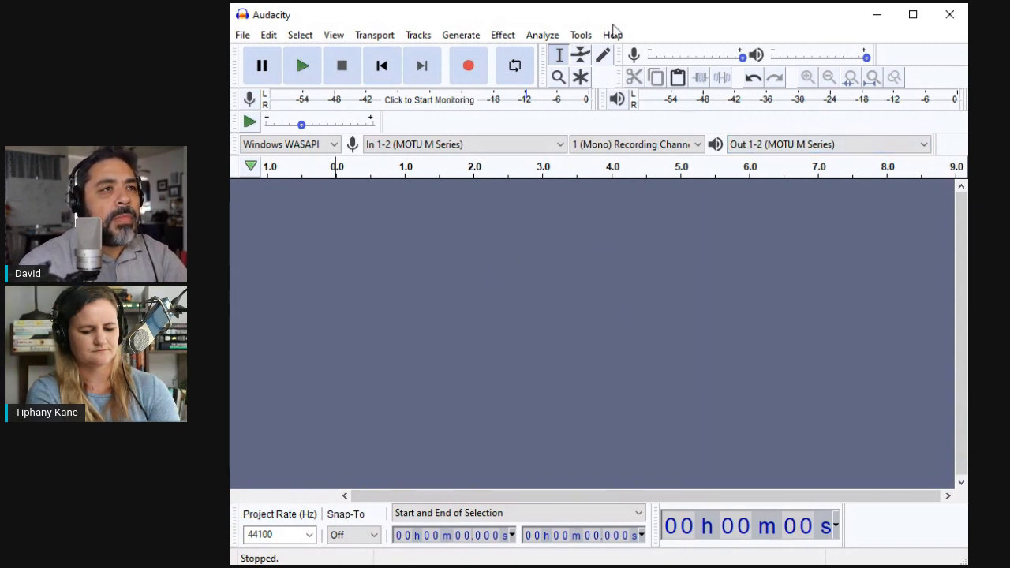
pyautogui.click(913, 17)
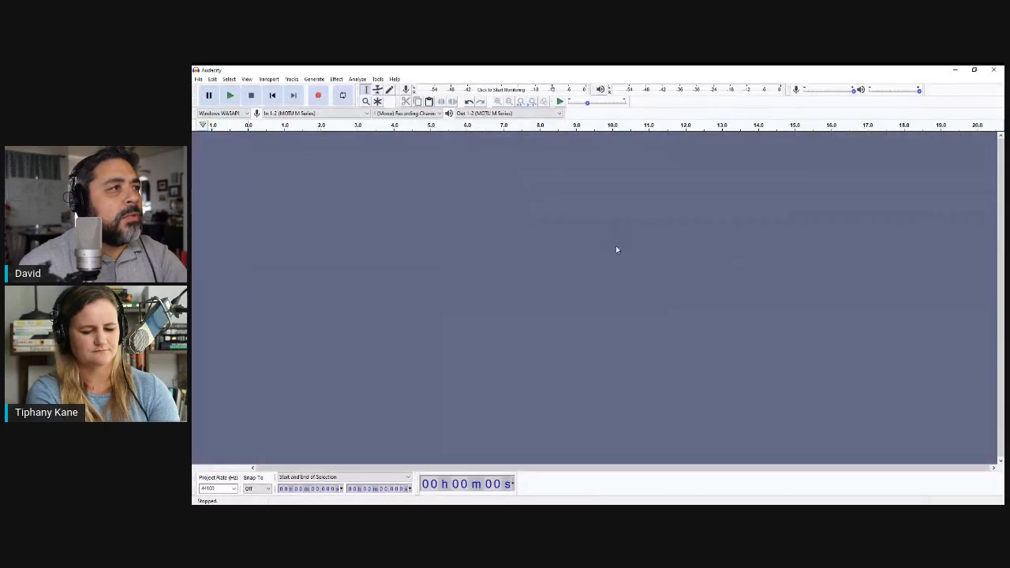
pyautogui.click(974, 71)
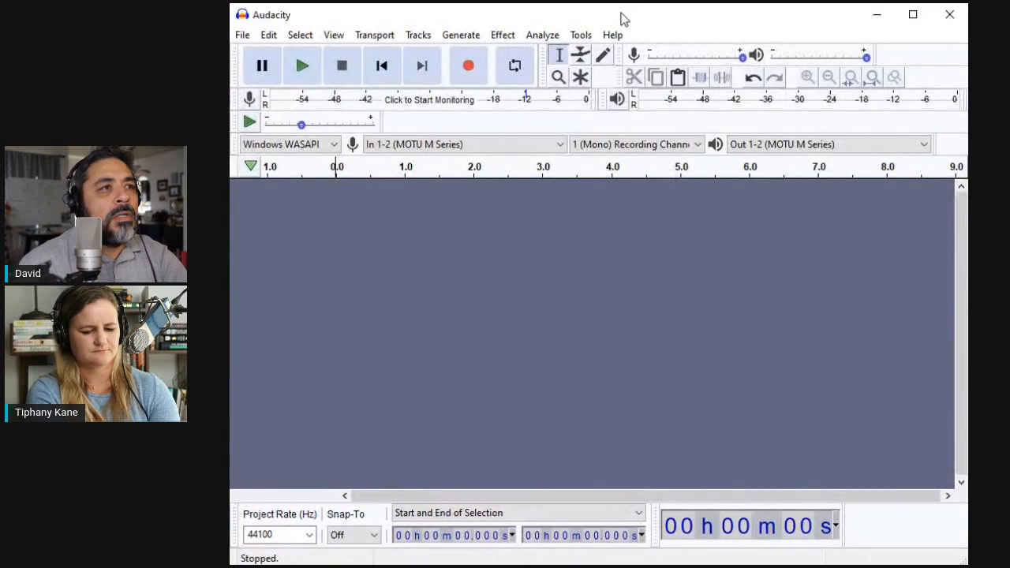
# Start monitoring the microphone input and lower the recording volume to about three quarters
pyautogui.click(428, 101)
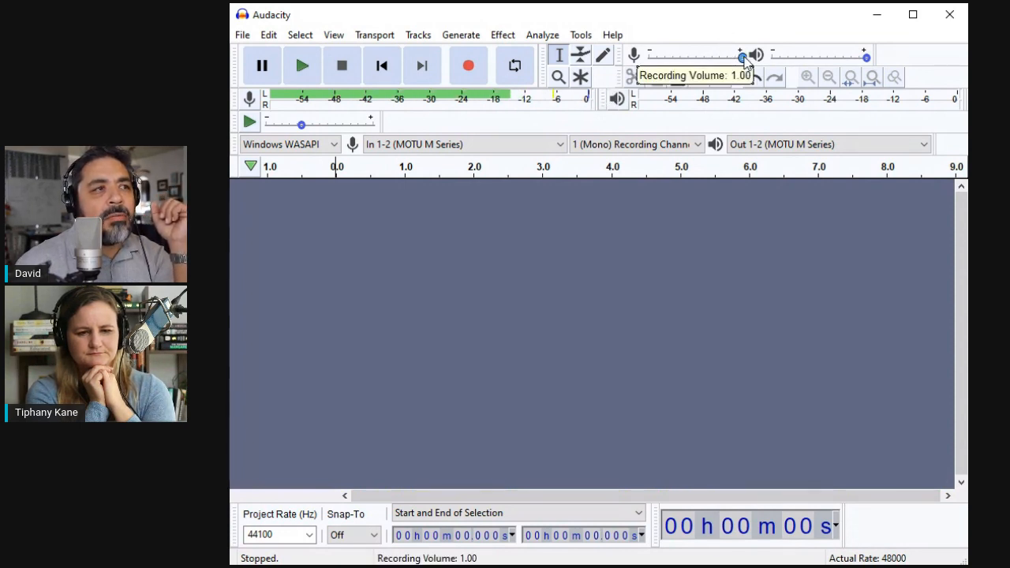
pyautogui.moveTo(742, 57); pyautogui.dragTo(722, 58)
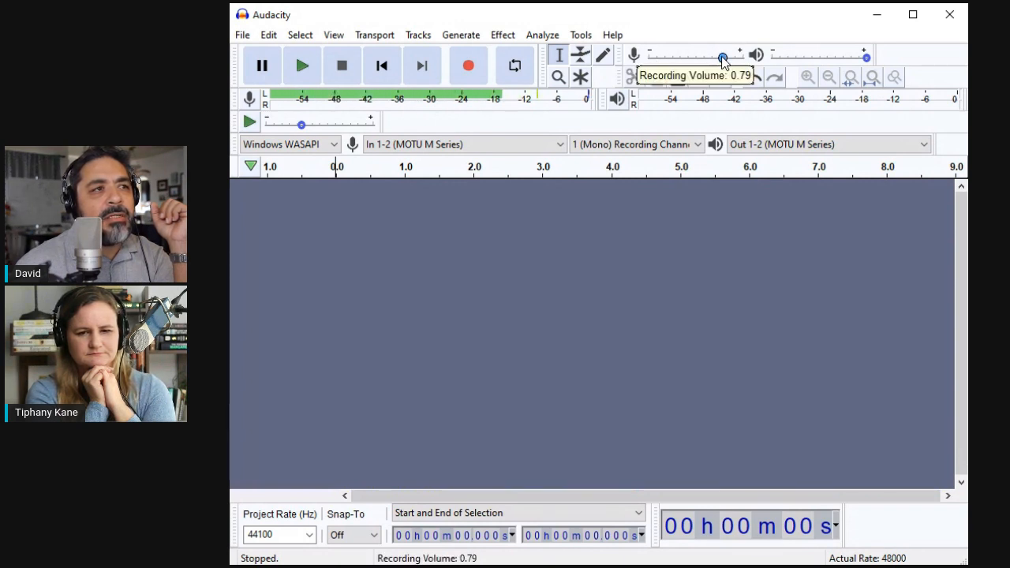
pyautogui.moveTo(725, 60); pyautogui.dragTo(714, 60)
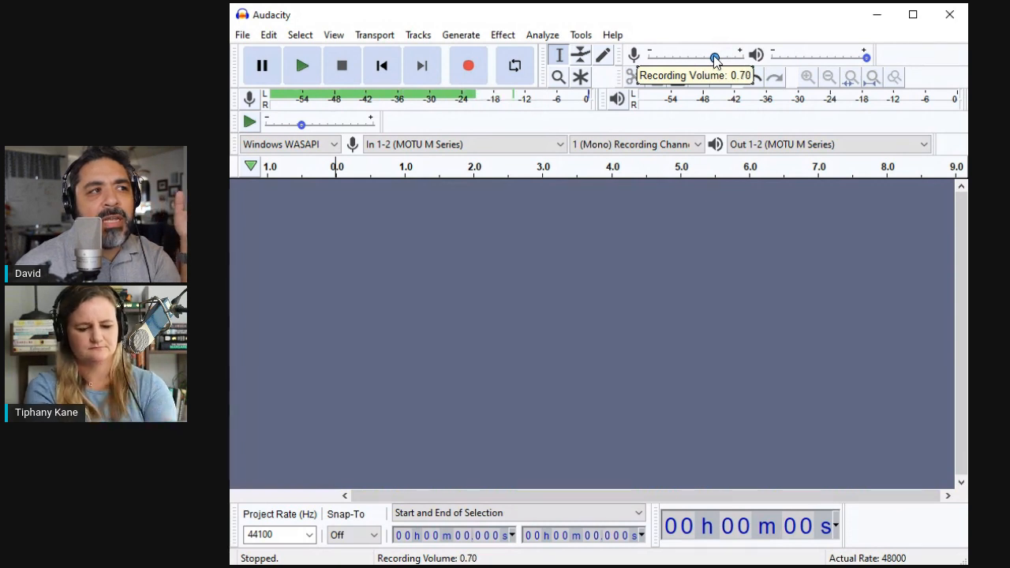
pyautogui.moveTo(715, 60); pyautogui.dragTo(720, 60)
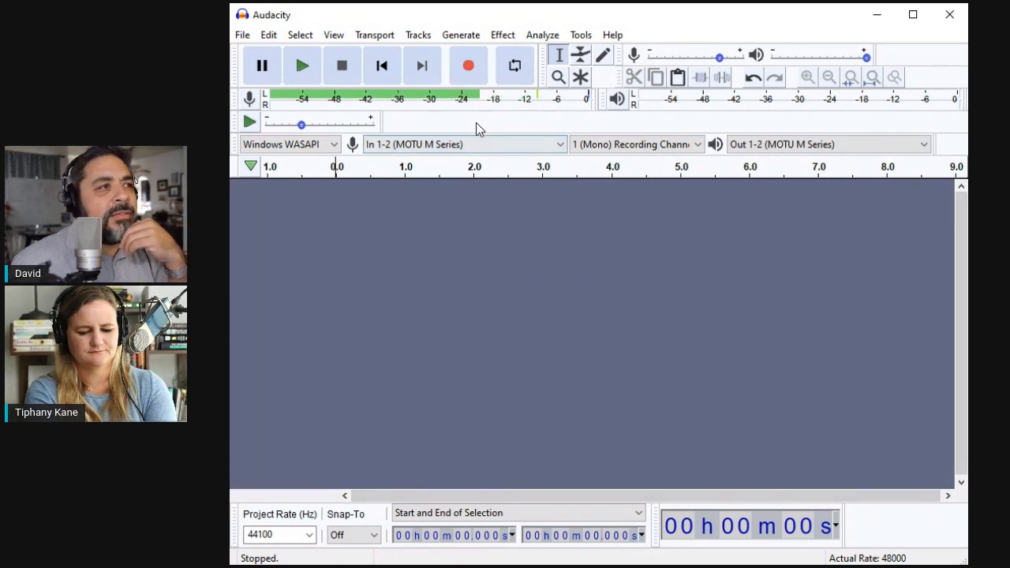
# Record a mono voice take of about 33 seconds, stop it, and fit the whole take in view
pyautogui.click(469, 69)
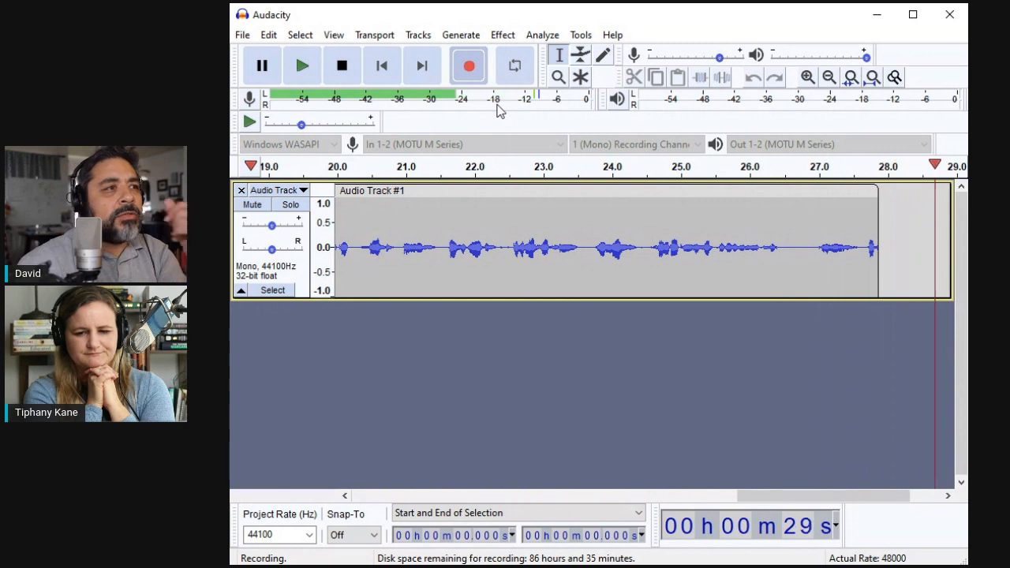
pyautogui.click(345, 82)
pyautogui.doubleClick(509, 255)
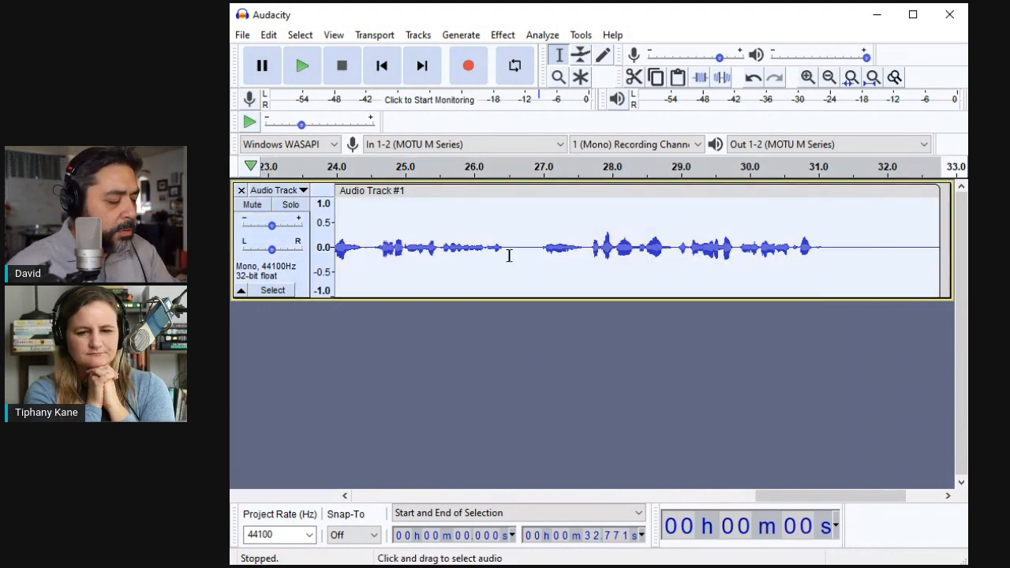
pyautogui.hotkey('ctrl', 'f')
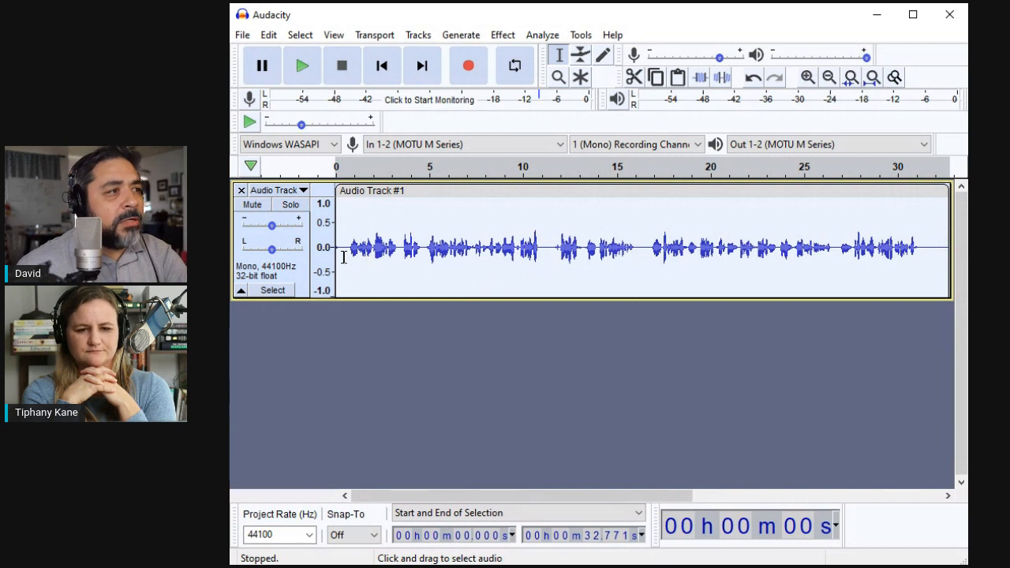
# Play the opening words from about 0.83 s to check where the speech begins
pyautogui.moveTo(344, 256); pyautogui.dragTo(365, 260)
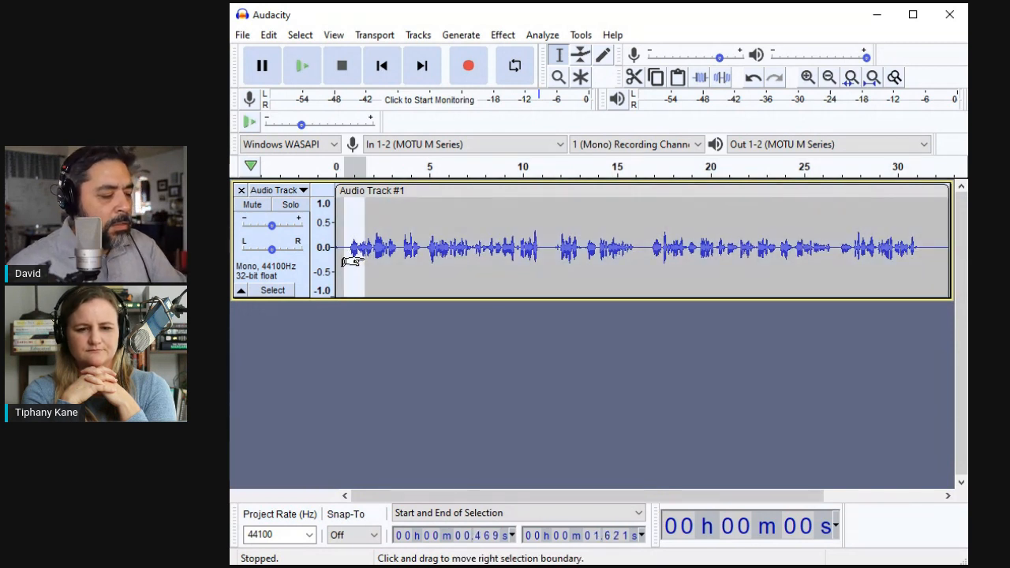
pyautogui.hotkey('ctrl', 'e')
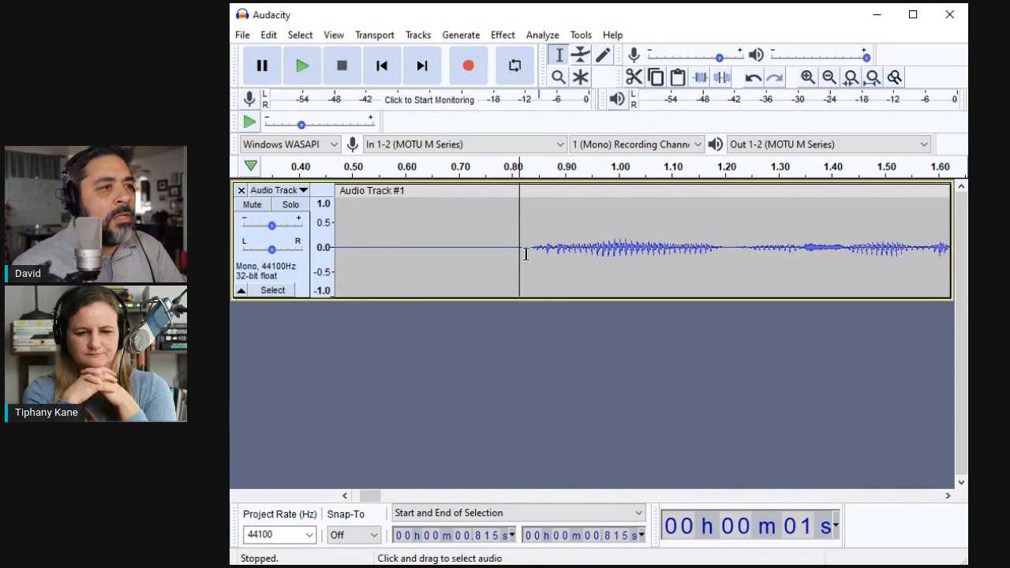
pyautogui.click(527, 252)
pyautogui.press('space')
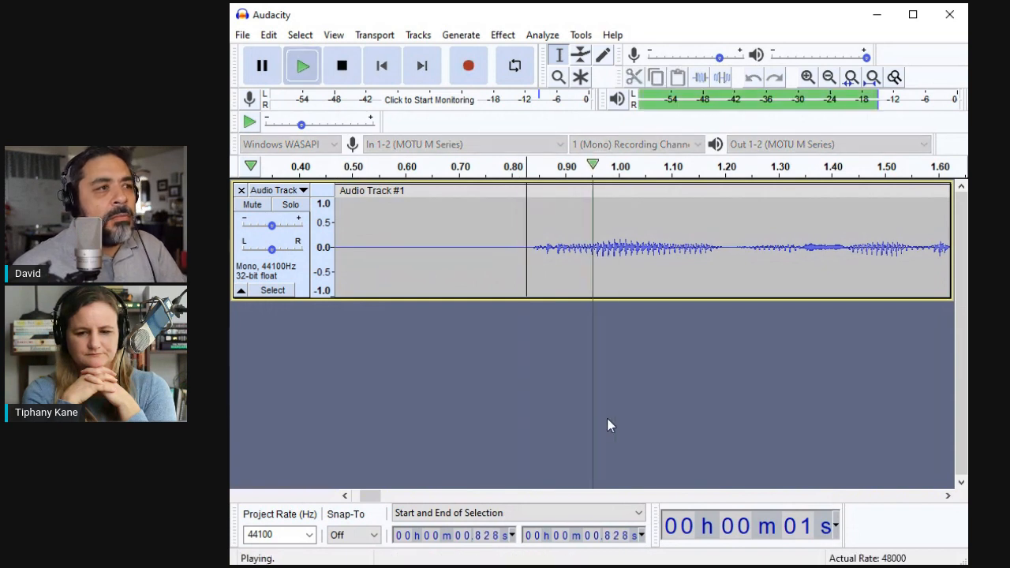
pyautogui.press('space')
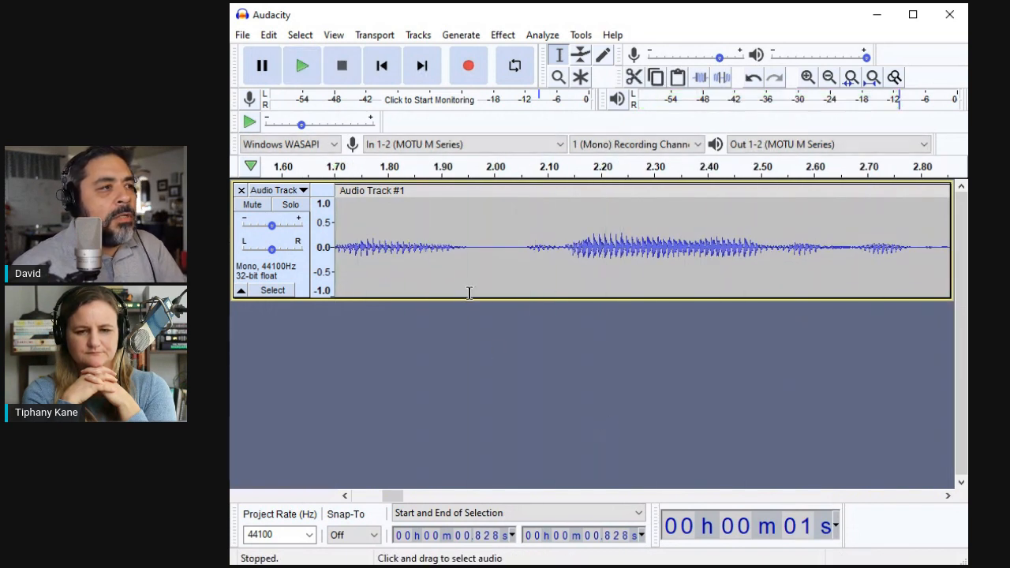
# Delete the silence before the first word, from 0 to about 0.83 s, and play the new beginning
pyautogui.click(466, 282)
pyautogui.hotkey('ctrl', 'a')
pyautogui.hotkey('ctrl', 'e')
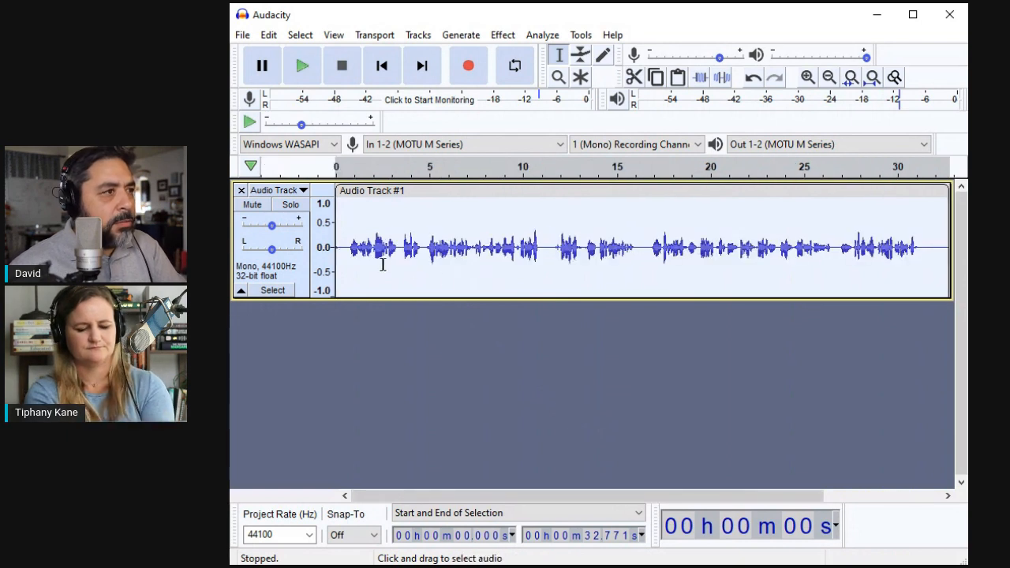
pyautogui.moveTo(359, 261); pyautogui.dragTo(336, 262)
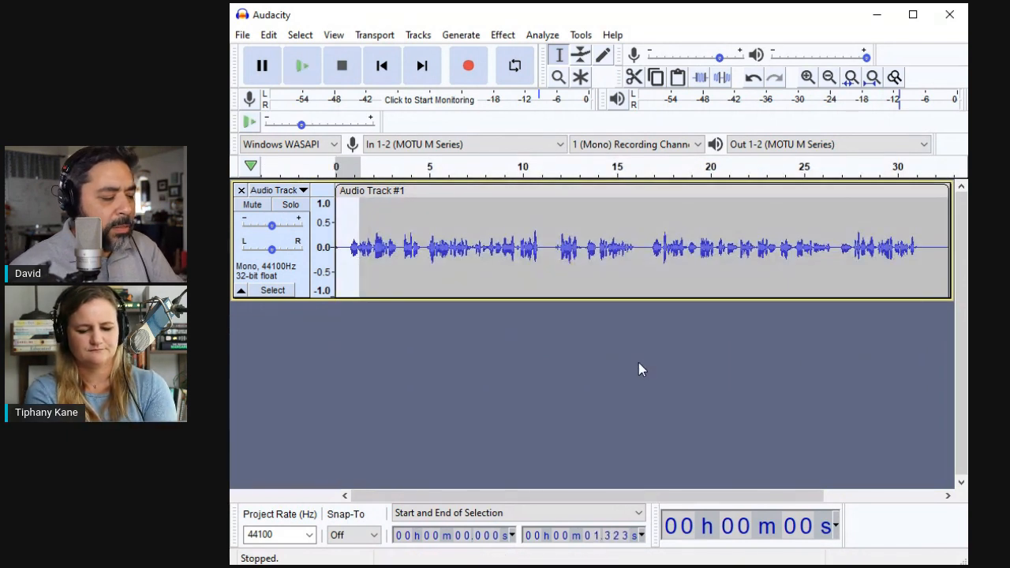
pyautogui.hotkey('ctrl', 'e')
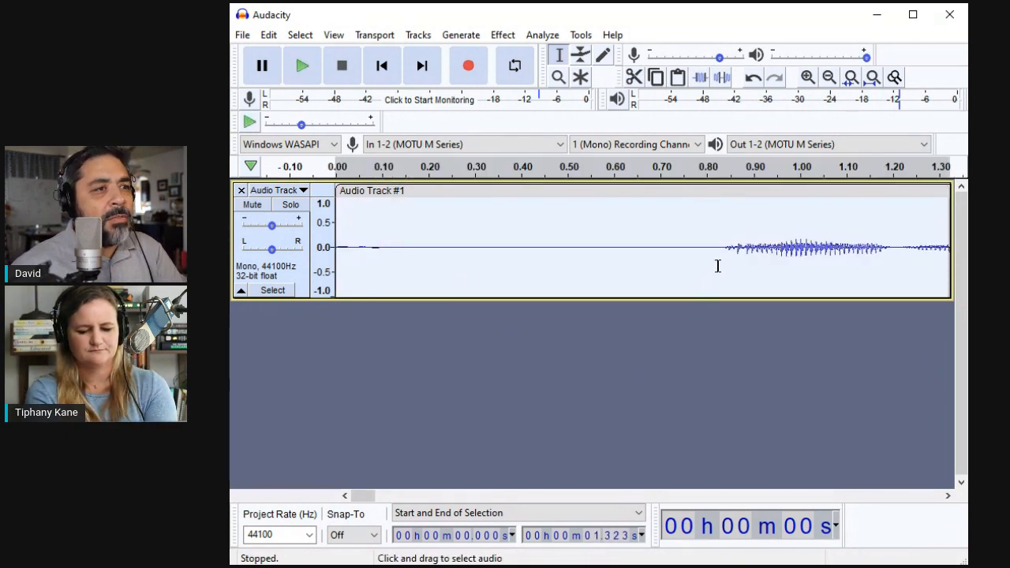
pyautogui.moveTo(721, 261); pyautogui.dragTo(345, 323)
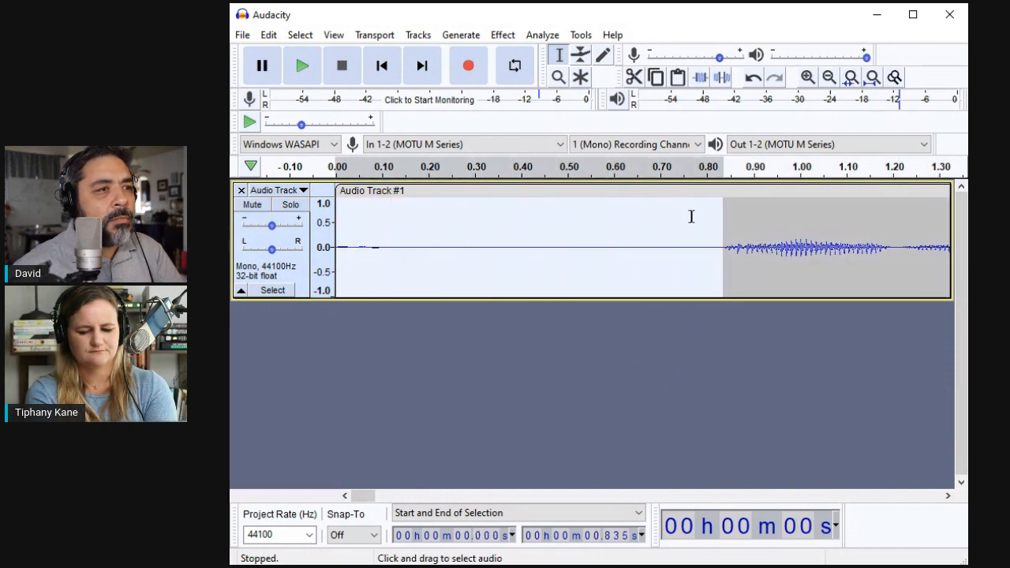
pyautogui.click(721, 253)
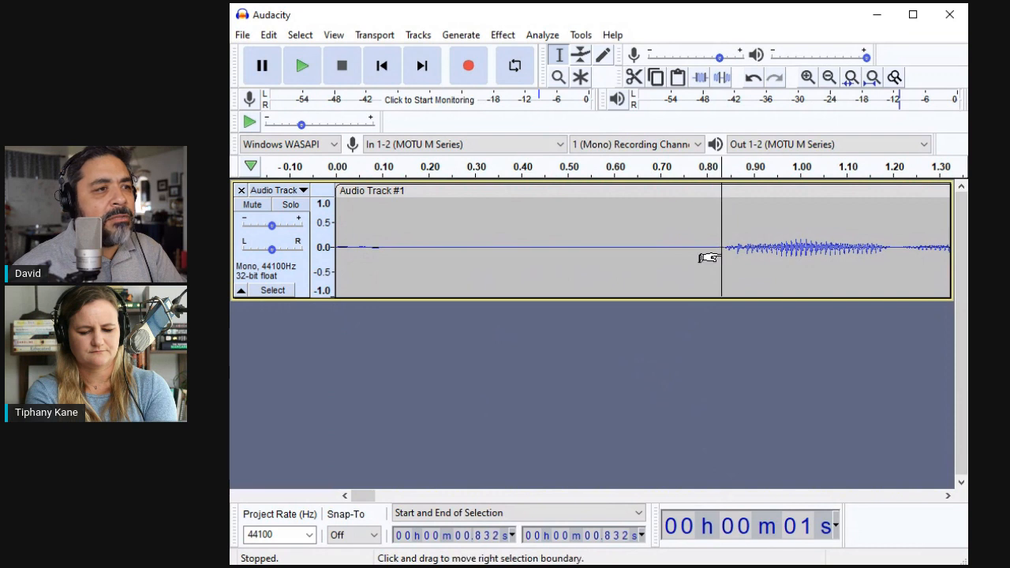
pyautogui.moveTo(706, 258); pyautogui.dragTo(299, 260)
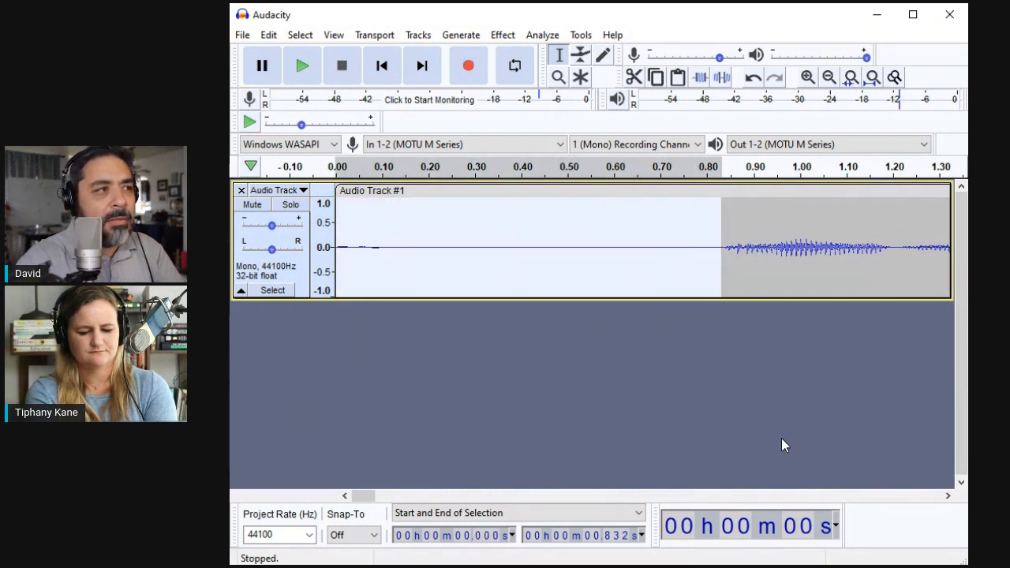
pyautogui.press('Delete')
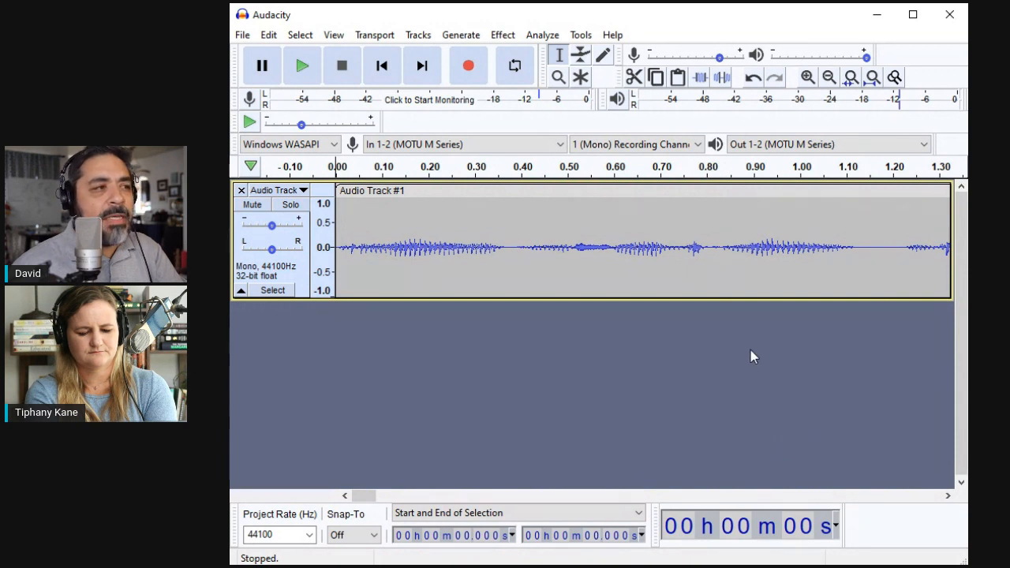
pyautogui.press('space')
pyautogui.press('space')
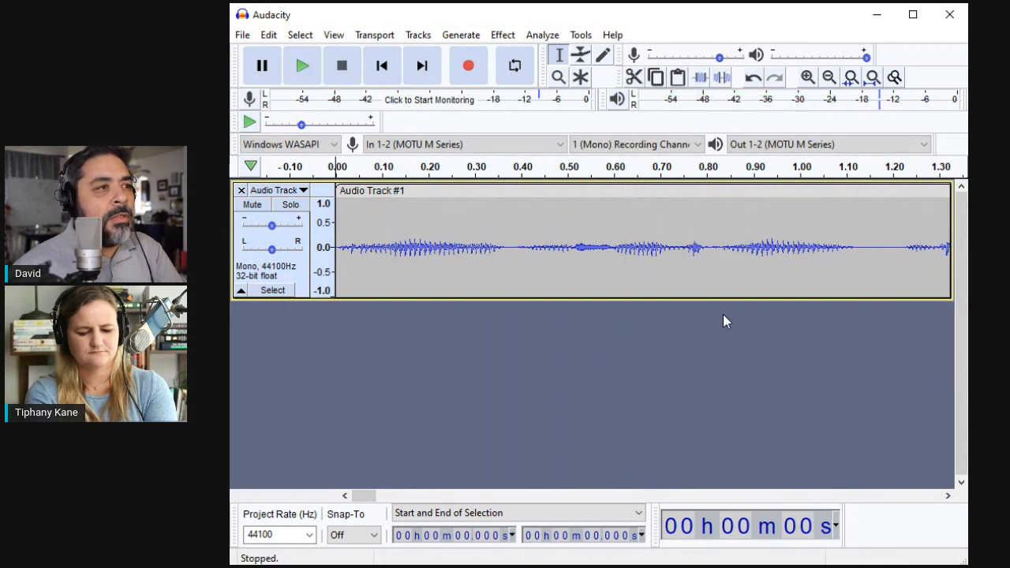
# Audition the last words from about 29.78 s and delete the trailing silence from about 30.26 s to the end
pyautogui.click(683, 271)
pyautogui.hotkey('ctrl', 'a')
pyautogui.hotkey('ctrl', 'f')
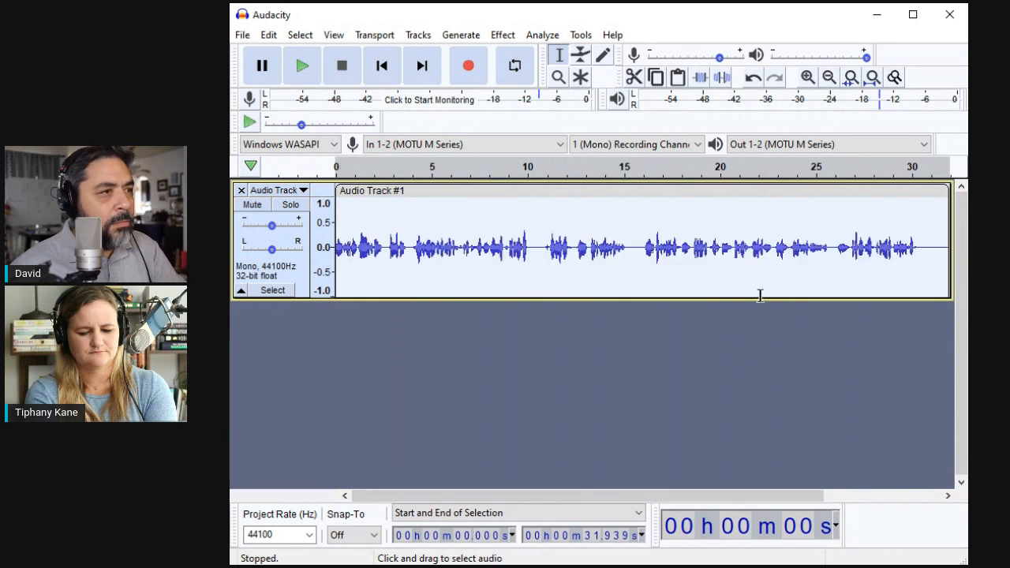
pyautogui.moveTo(894, 263); pyautogui.dragTo(928, 269)
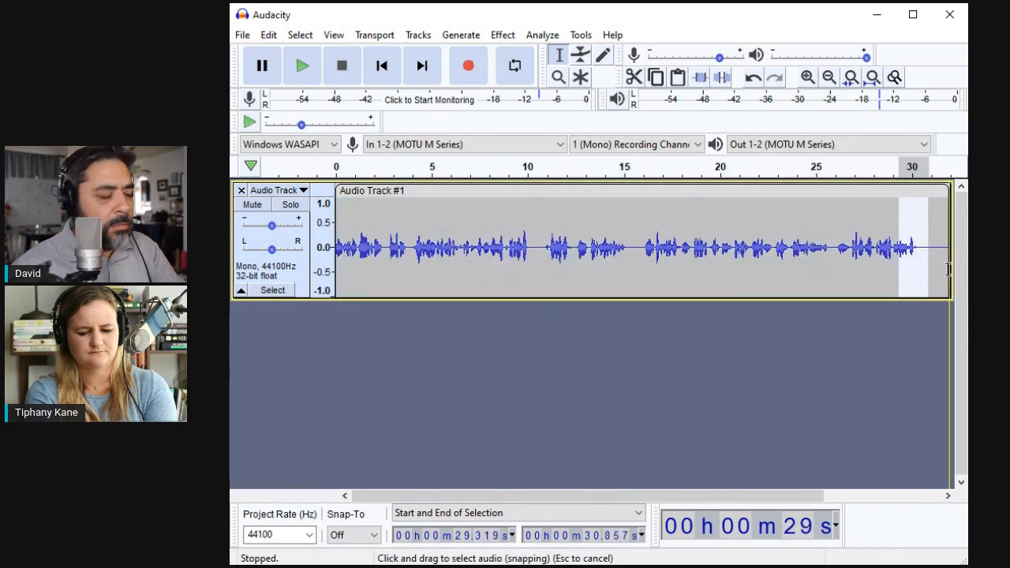
pyautogui.hotkey('ctrl', 'e')
pyautogui.click(521, 263)
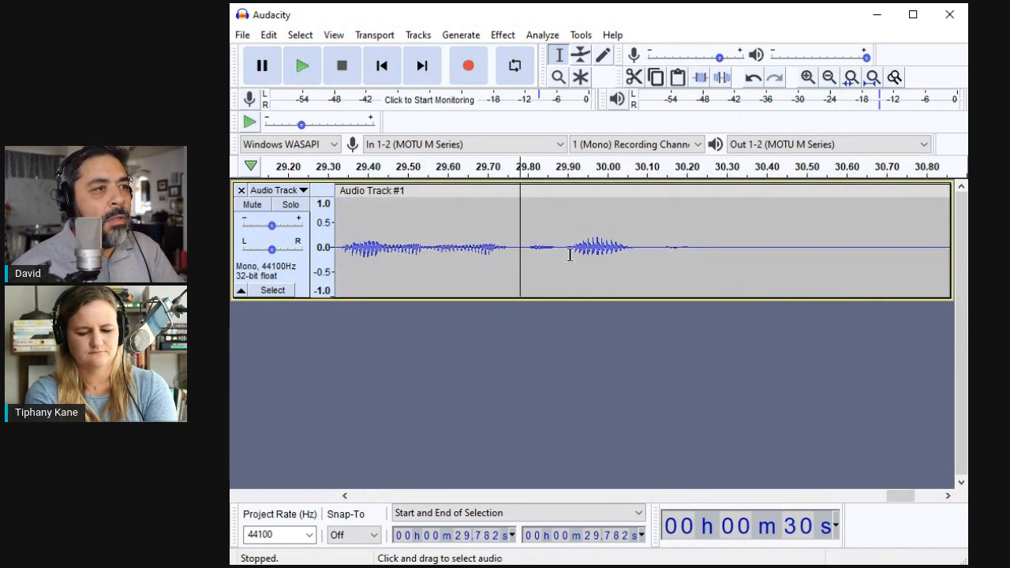
pyautogui.press('space')
pyautogui.press('space')
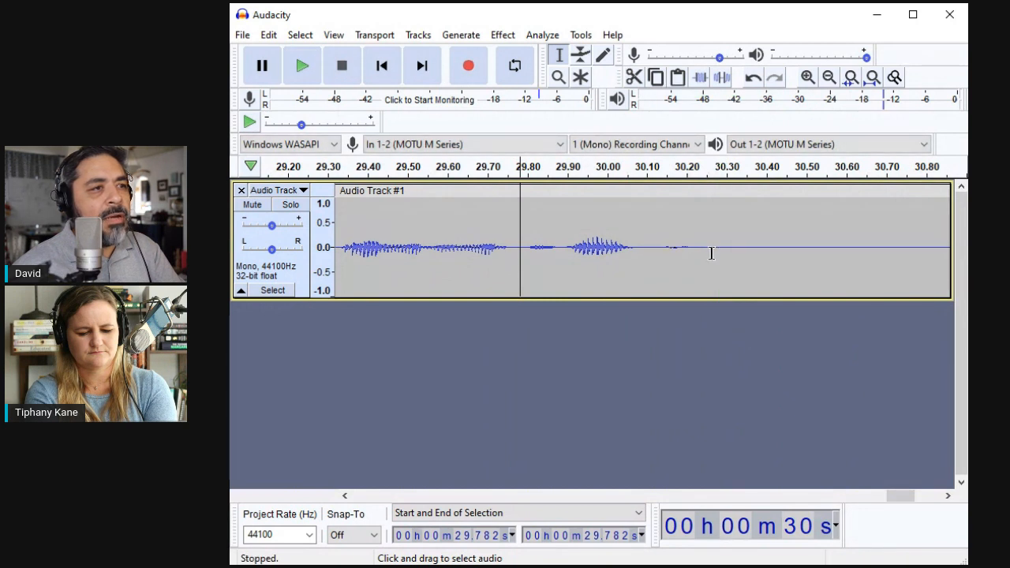
pyautogui.moveTo(709, 258); pyautogui.dragTo(884, 269)
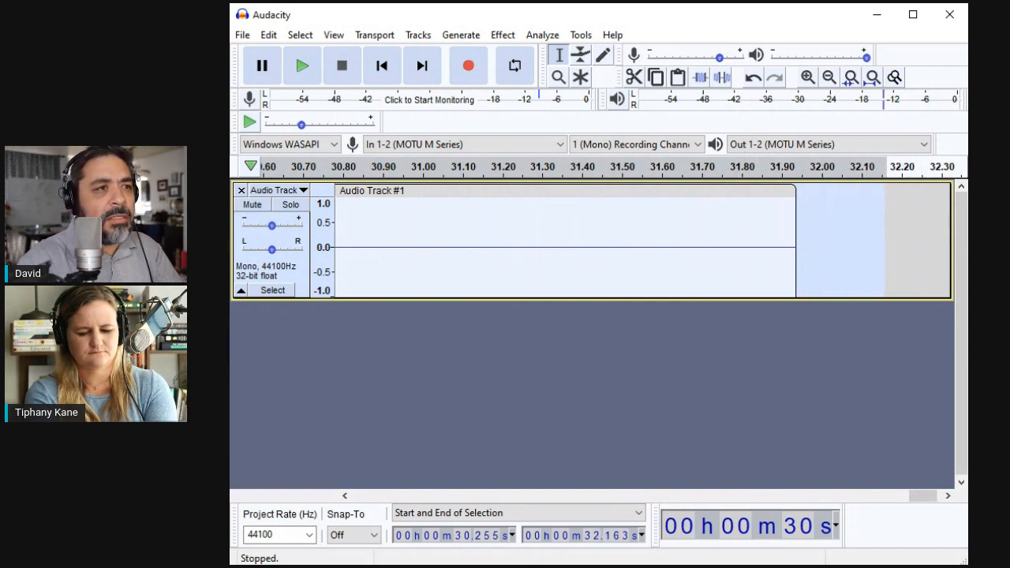
pyautogui.press('Delete')
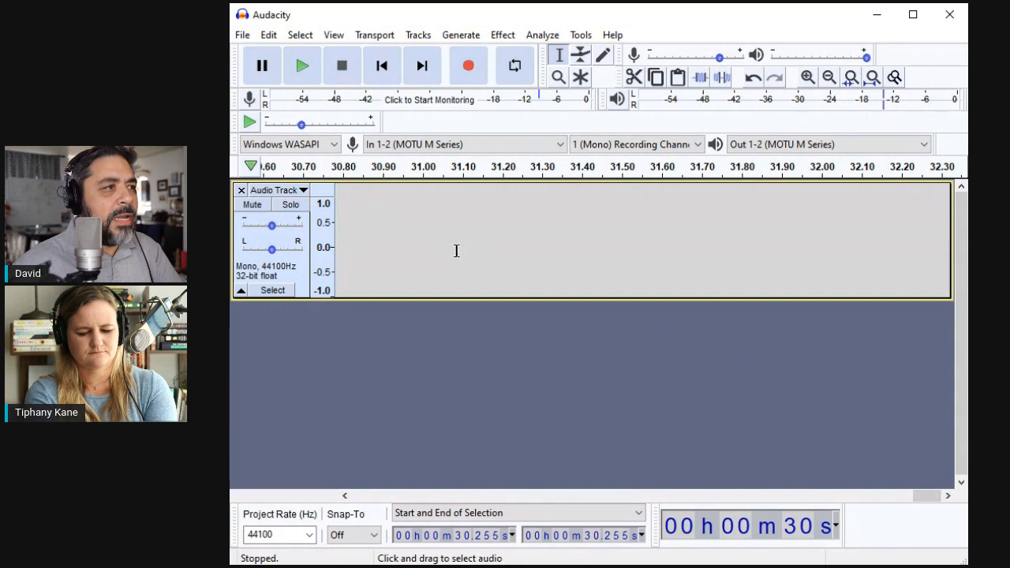
# Delete the long pause between about 10.09 s and 11.19 s in the voice track
pyautogui.hotkey('shift', 'Home')
pyautogui.hotkey('ctrl', 'f')
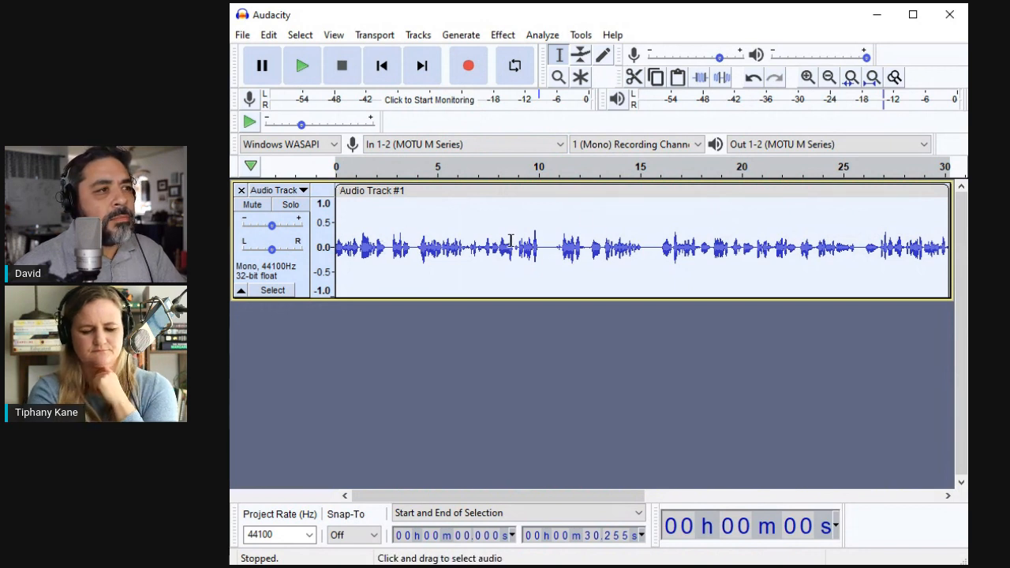
pyautogui.click(540, 249)
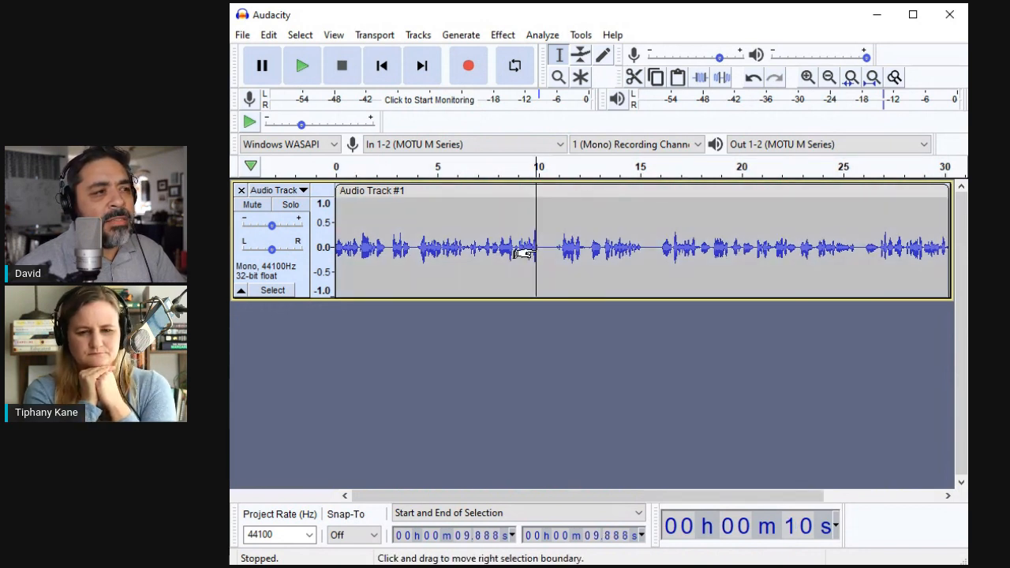
pyautogui.moveTo(540, 250); pyautogui.dragTo(561, 254)
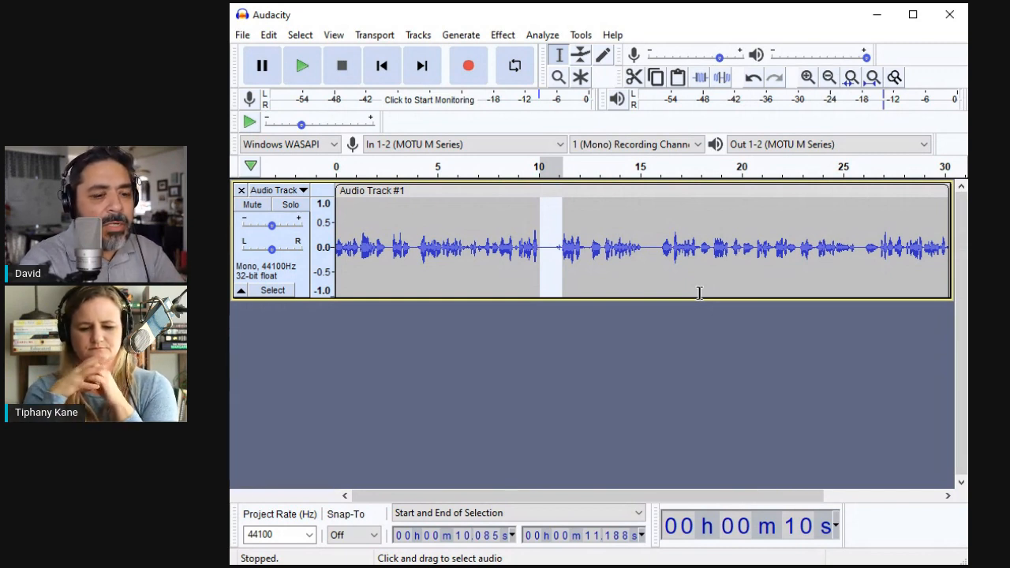
pyautogui.press('Delete')
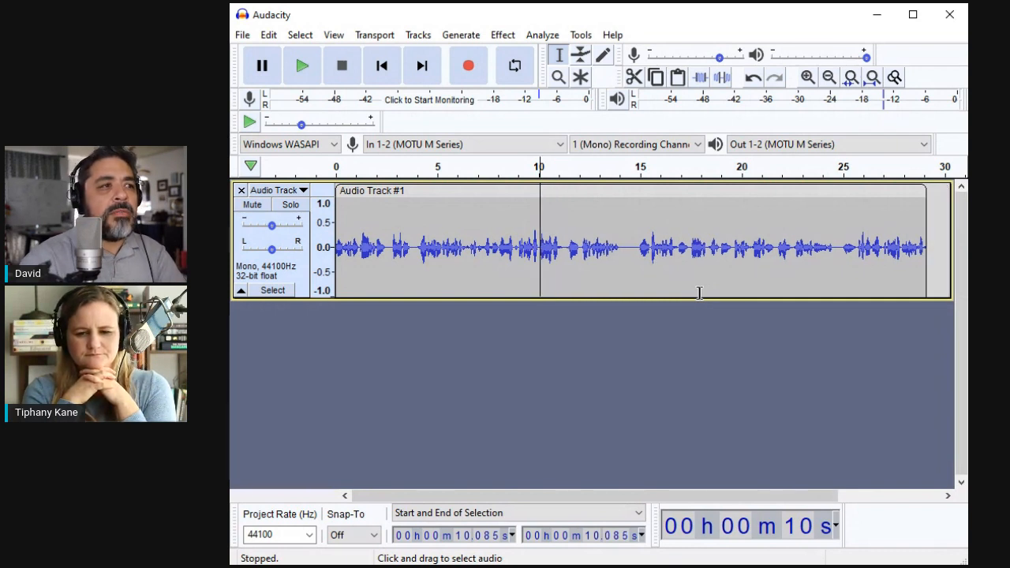
pyautogui.click(693, 272)
pyautogui.click(580, 273)
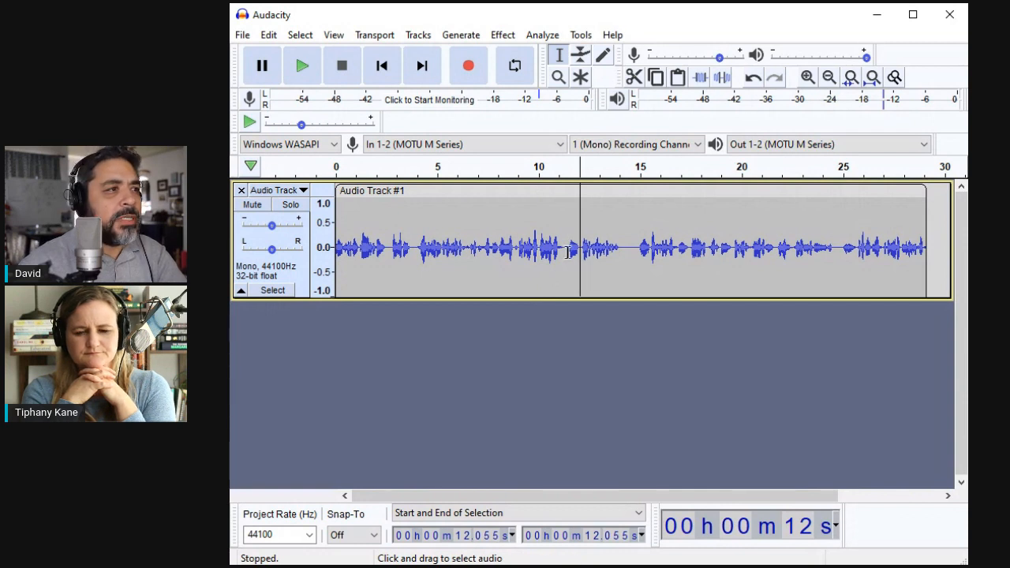
pyautogui.click(528, 249)
# Select the whole voice clip and set up an MP3 export named test in the Test folder
pyautogui.doubleClick(440, 269)
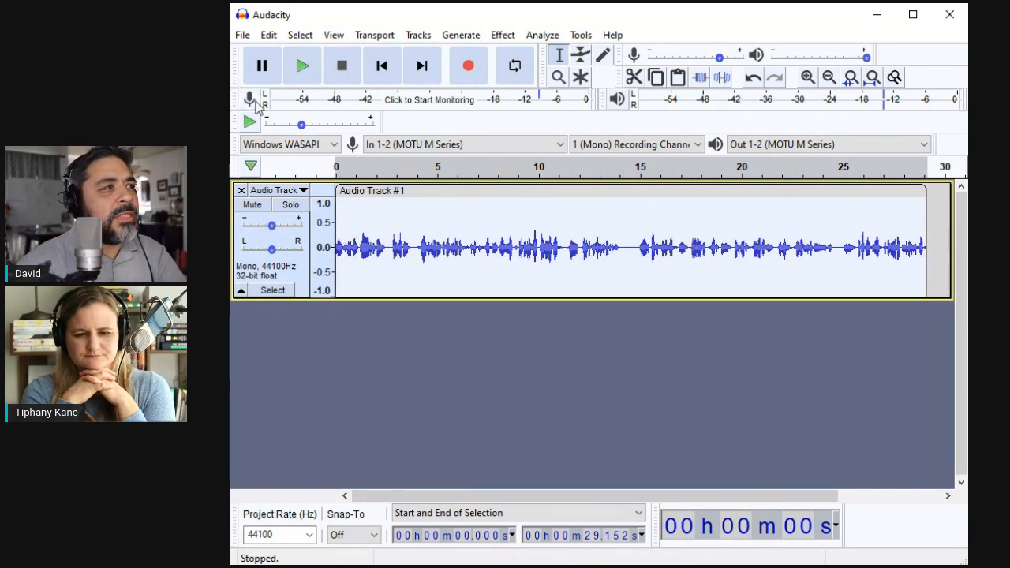
pyautogui.click(247, 39)
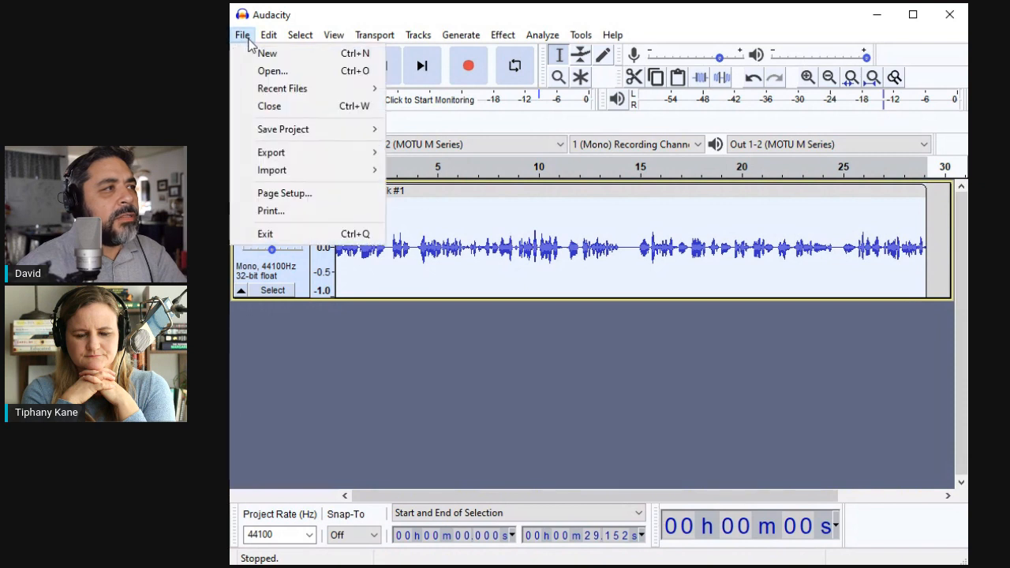
pyautogui.moveTo(300, 129)
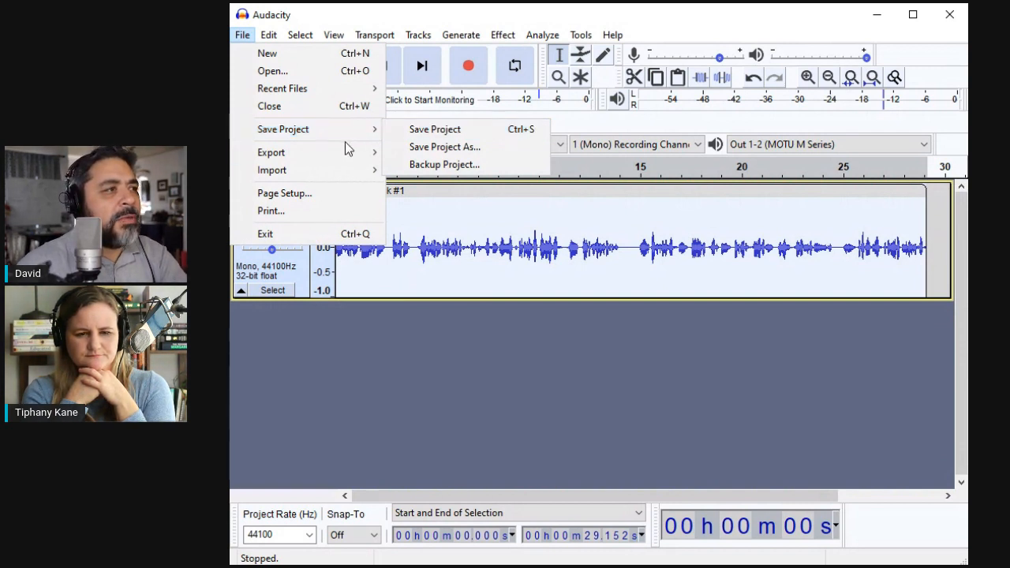
pyautogui.moveTo(347, 157)
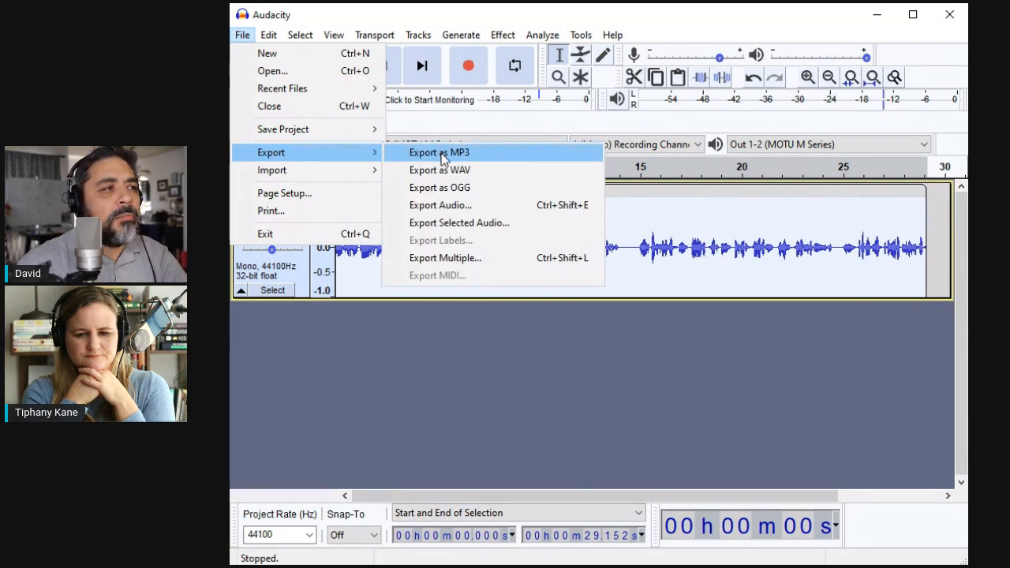
pyautogui.click(442, 152)
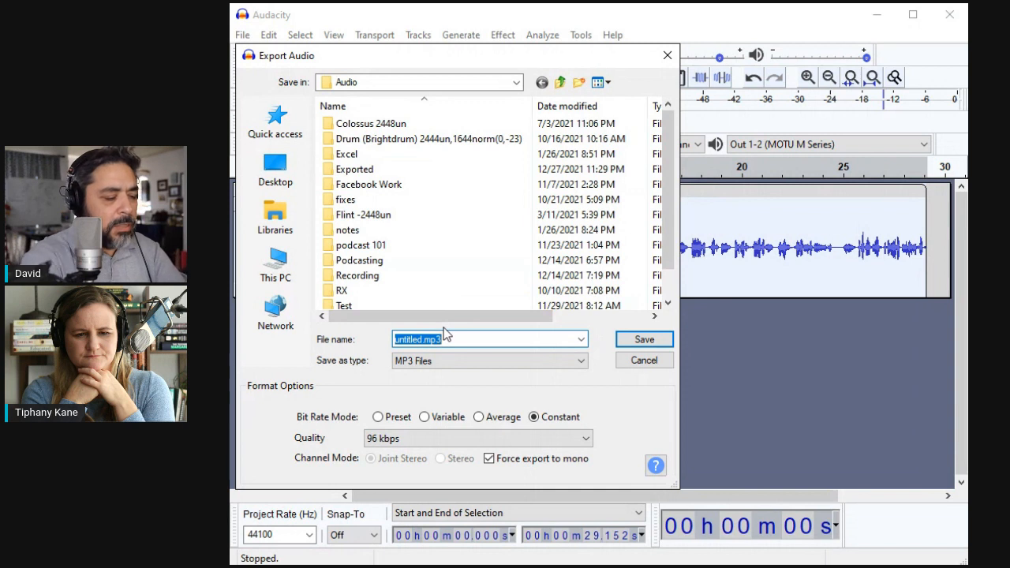
pyautogui.write('test')
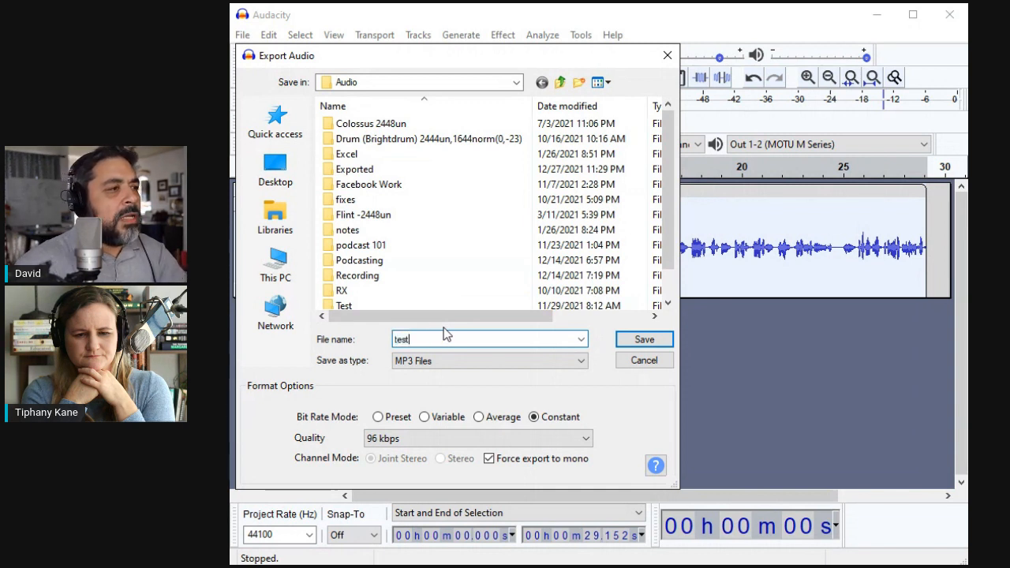
pyautogui.doubleClick(393, 300)
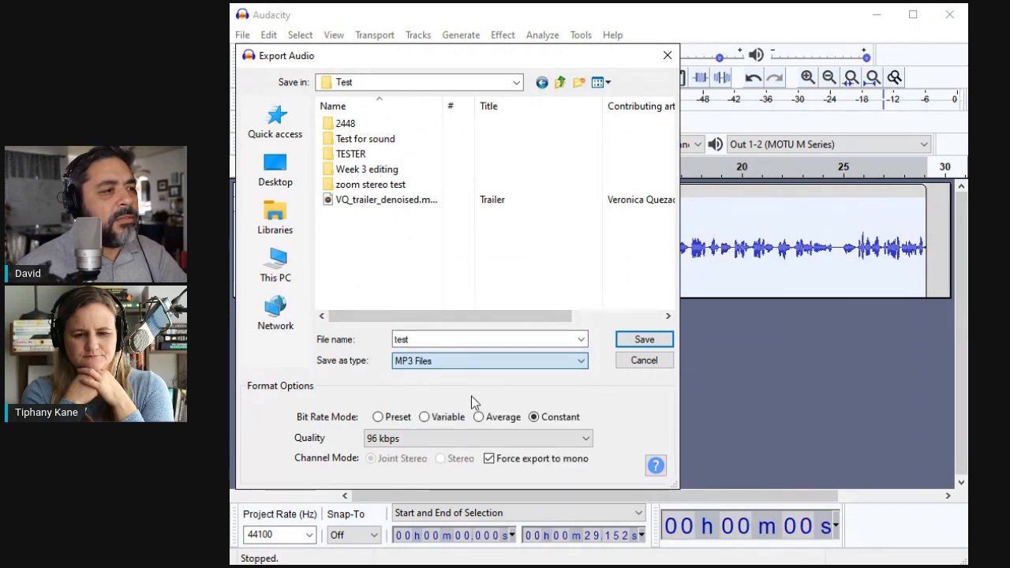
# Set the MP3 export to a constant bit rate at 96 kbps quality and save it
pyautogui.click(380, 417)
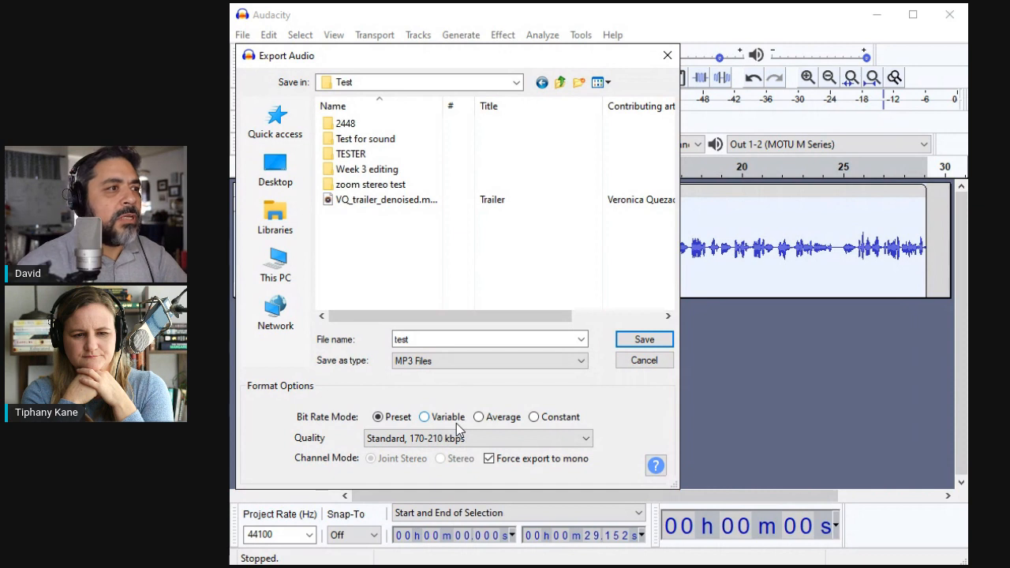
pyautogui.click(535, 417)
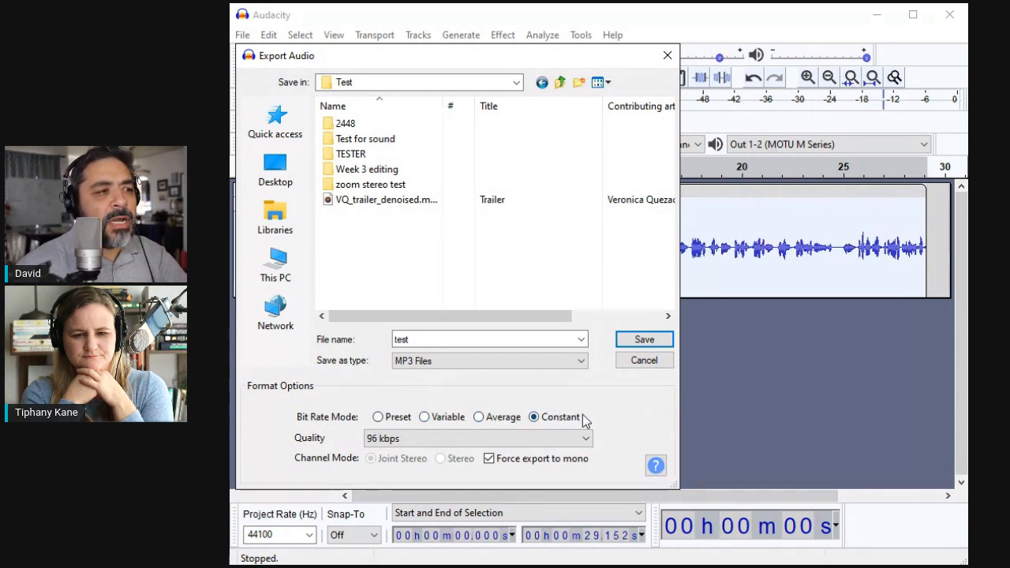
pyautogui.click(415, 440)
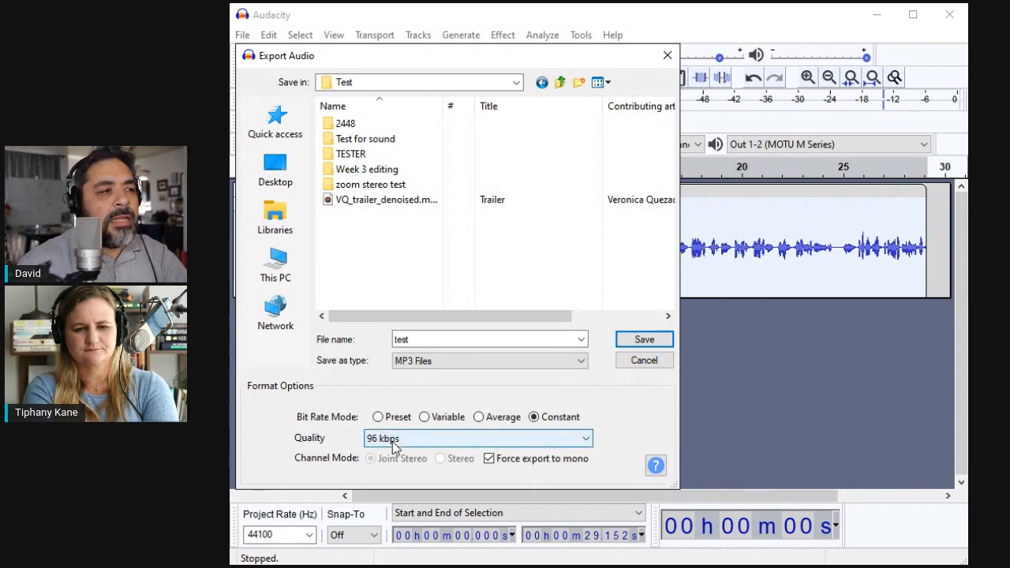
pyautogui.click(645, 339)
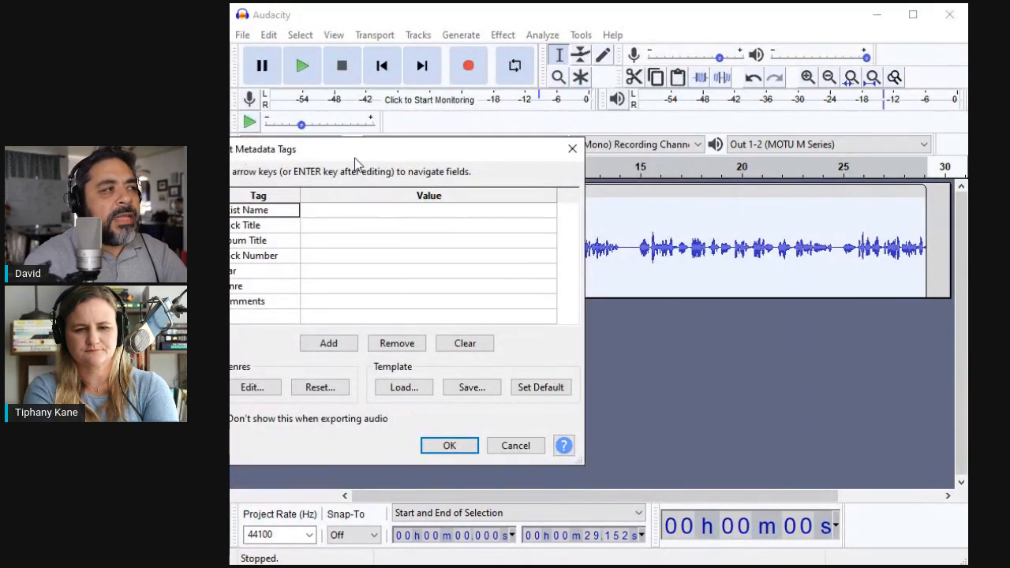
# Enter the artist's name in the metadata tags and confirm them to complete the MP3 export
pyautogui.moveTo(355, 161); pyautogui.dragTo(497, 164)
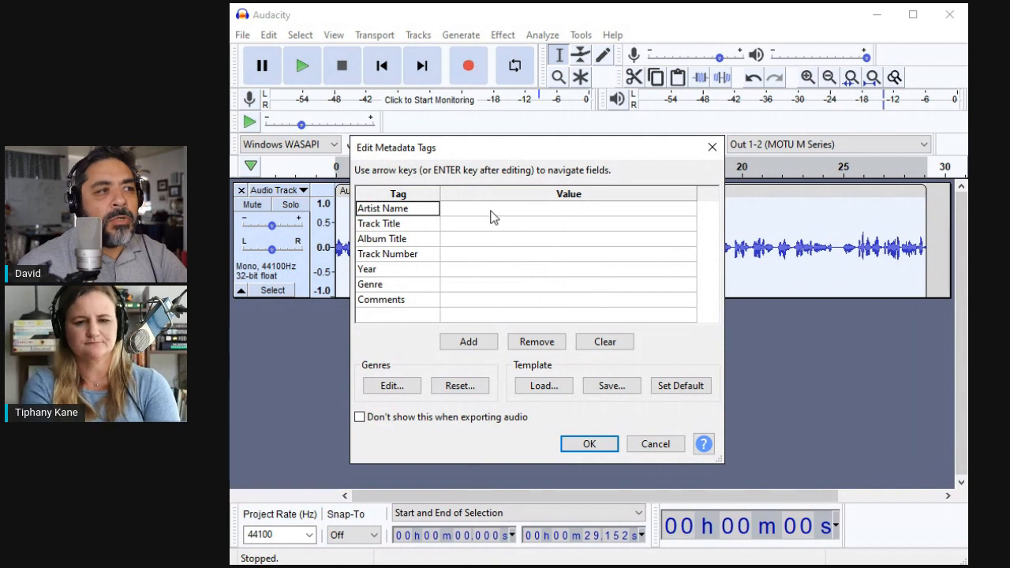
pyautogui.click(575, 211)
pyautogui.write('David Sais')
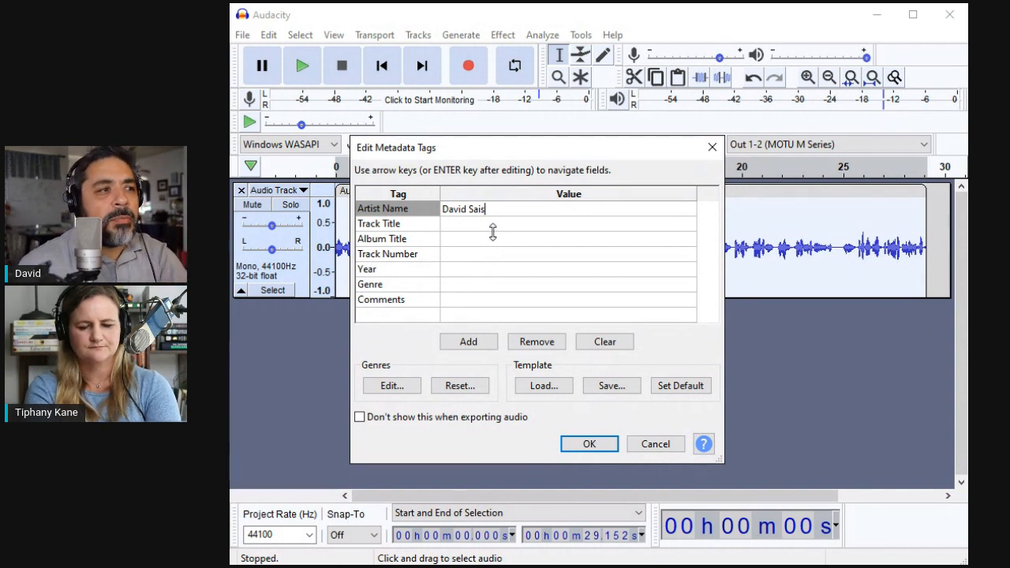
pyautogui.moveTo(493, 150); pyautogui.dragTo(491, 140)
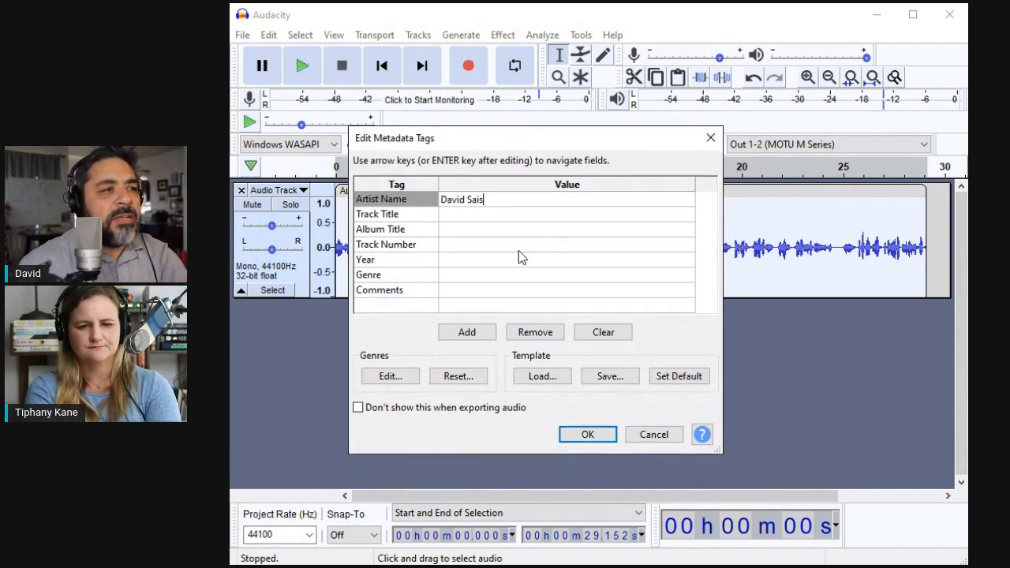
pyautogui.click(591, 435)
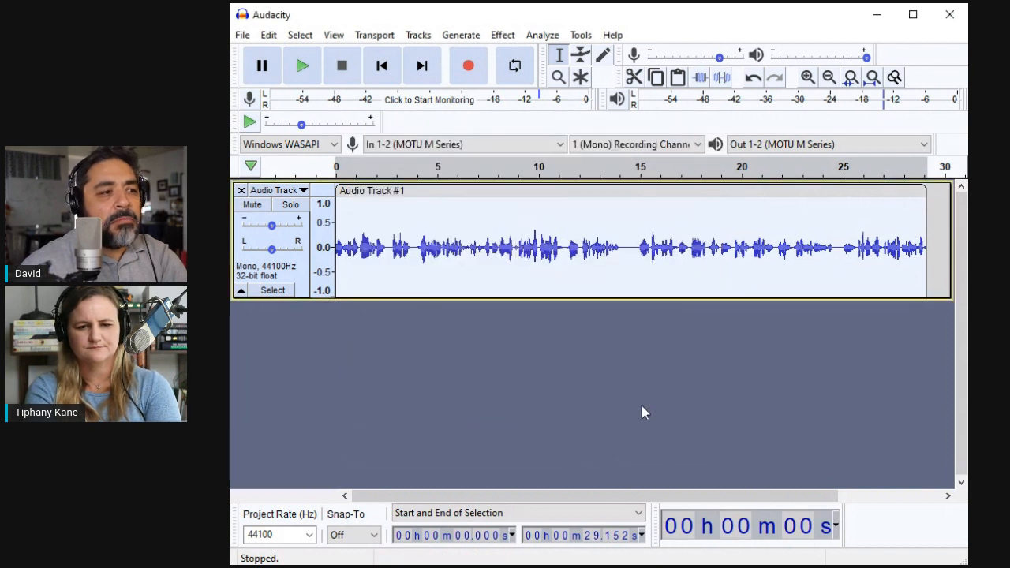
pyautogui.click(449, 398)
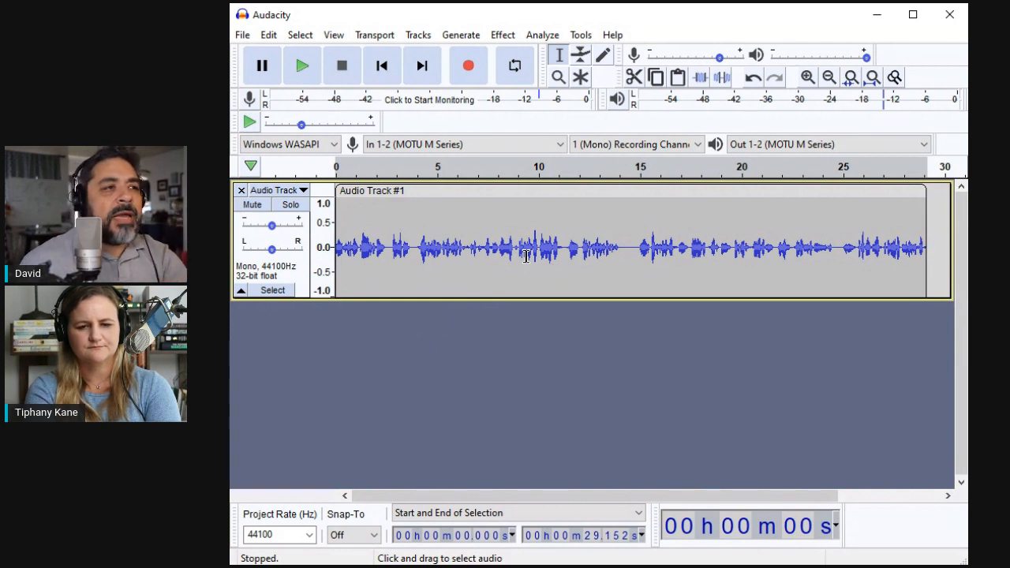
pyautogui.doubleClick(527, 255)
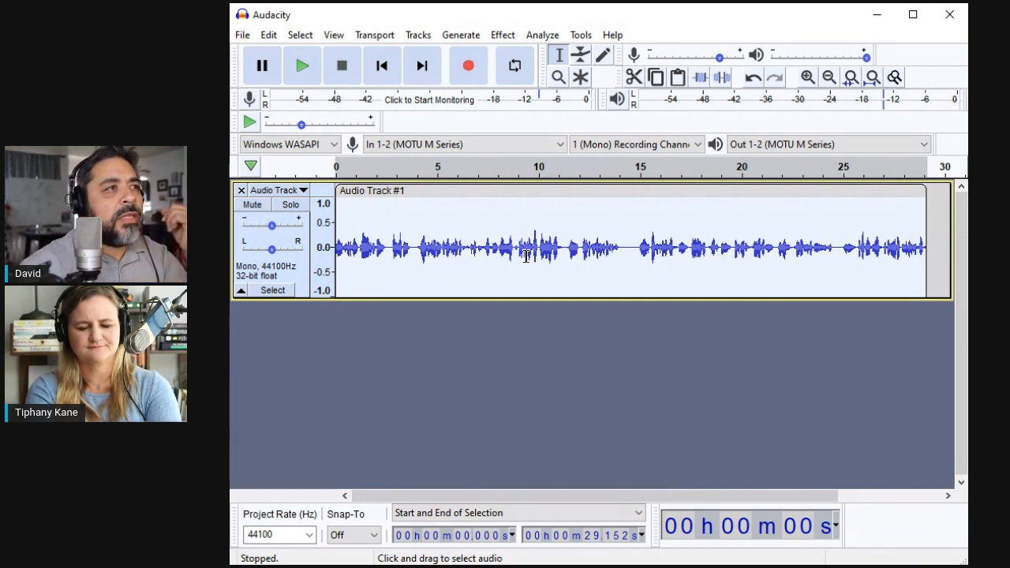
pyautogui.click(505, 36)
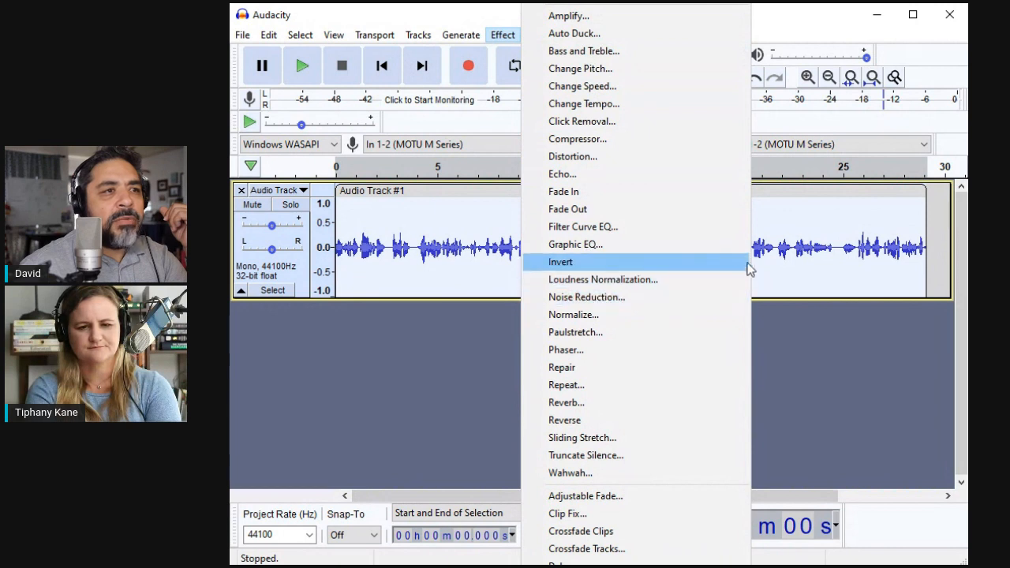
pyautogui.click(798, 254)
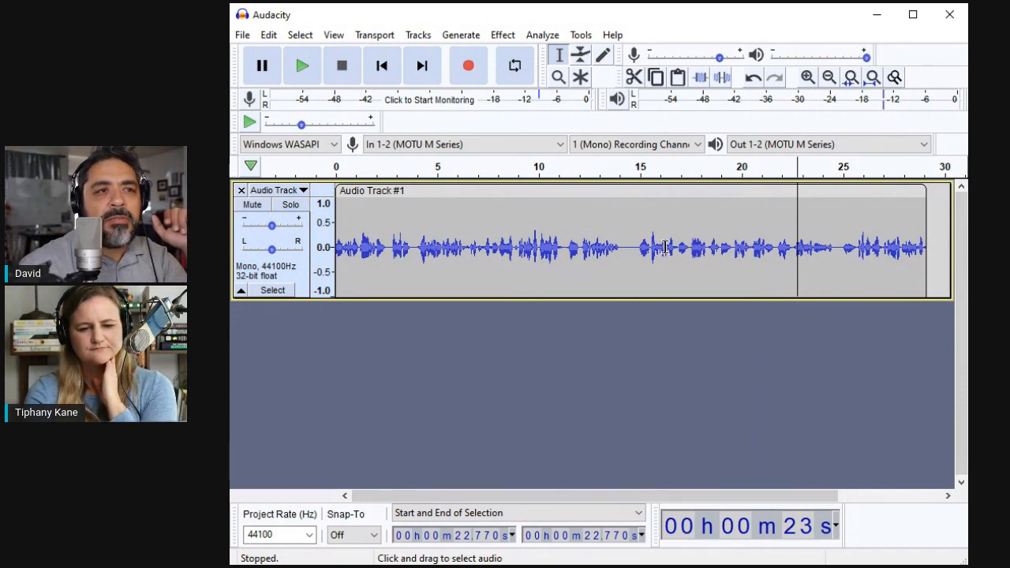
pyautogui.click(356, 254)
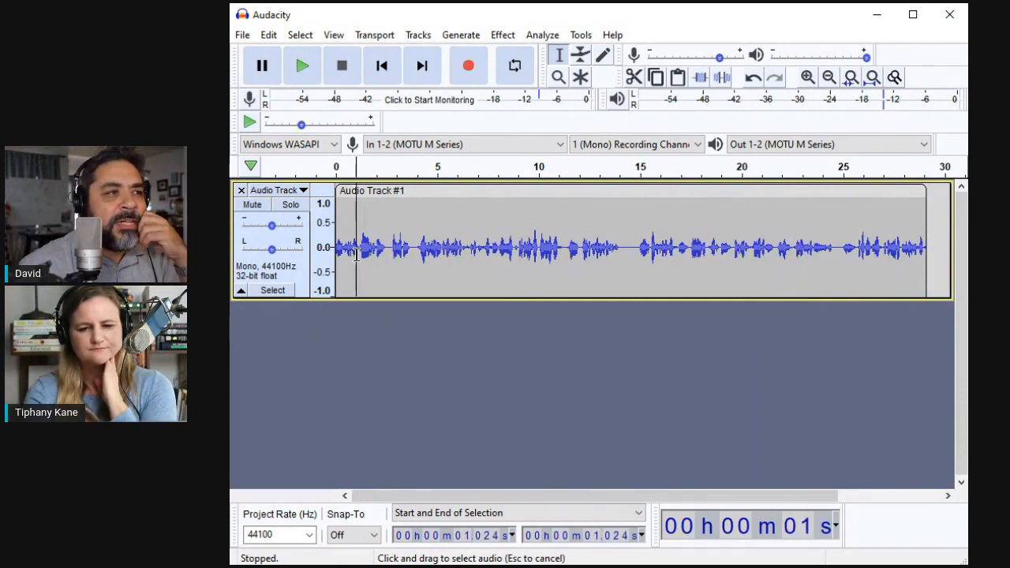
pyautogui.moveTo(356, 254); pyautogui.dragTo(766, 270)
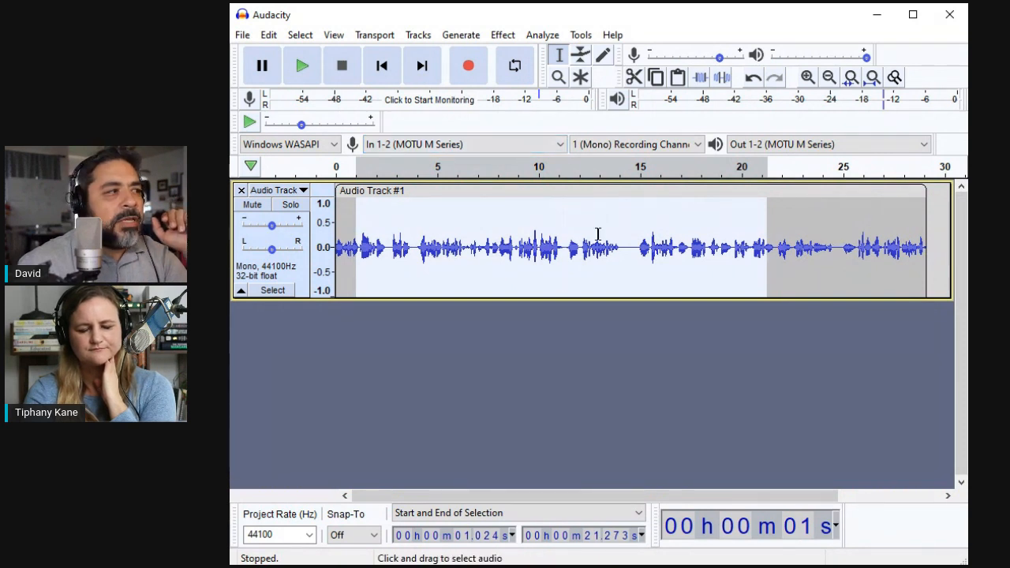
pyautogui.click(633, 424)
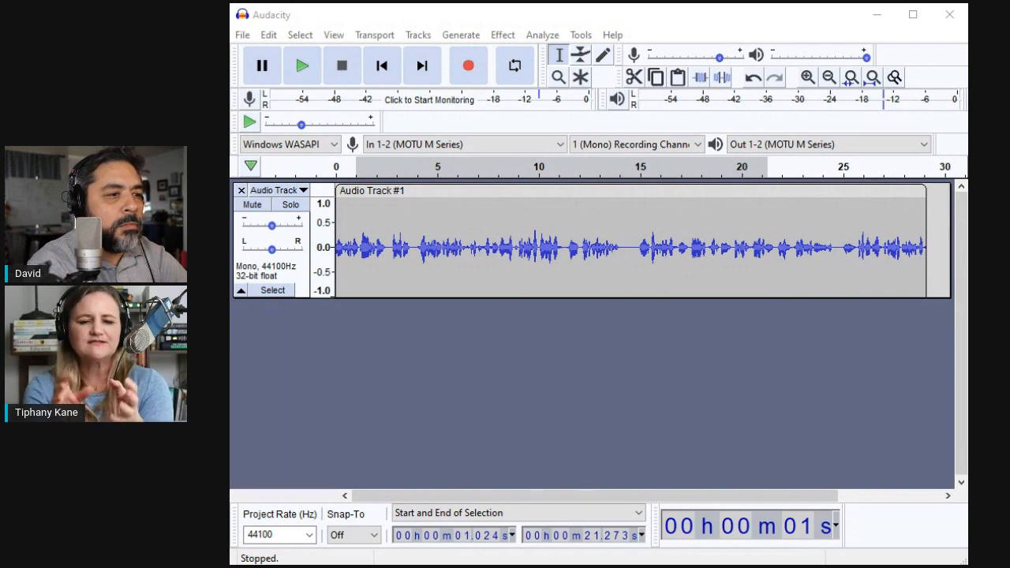
pyautogui.click(790, 32)
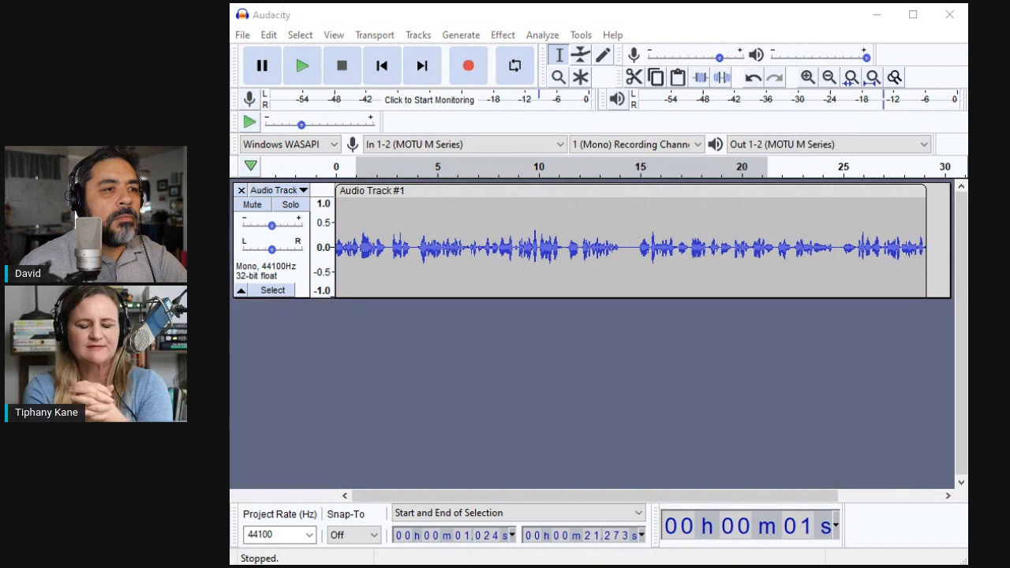